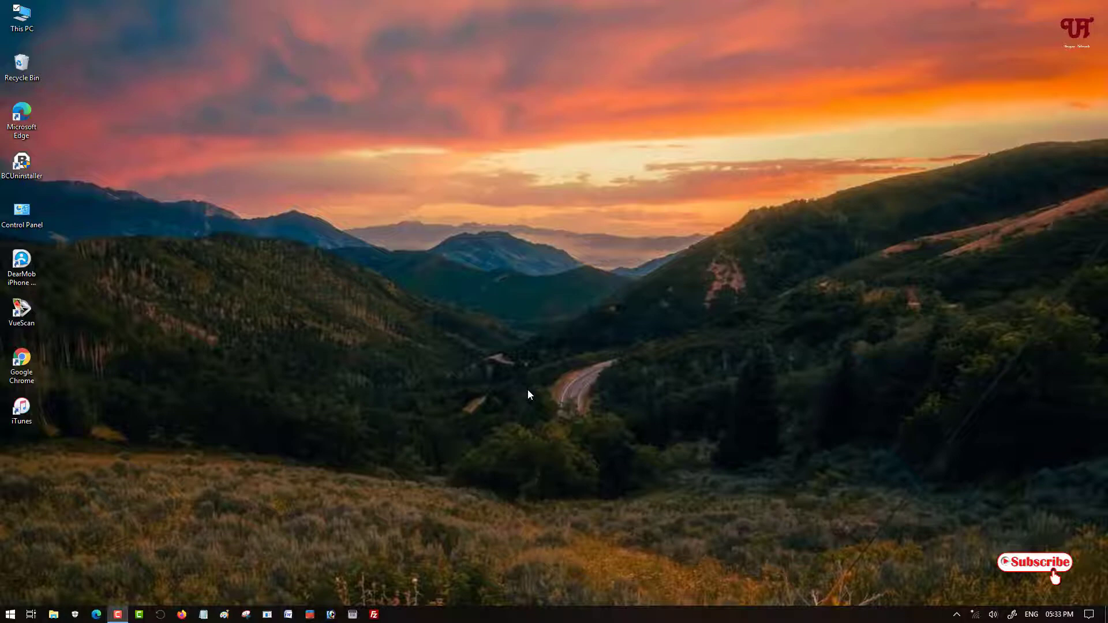
Open This PC and inspect the contents and capacity of the New Volume (H:) drive, closing the window when finished.
double_click(21, 16)
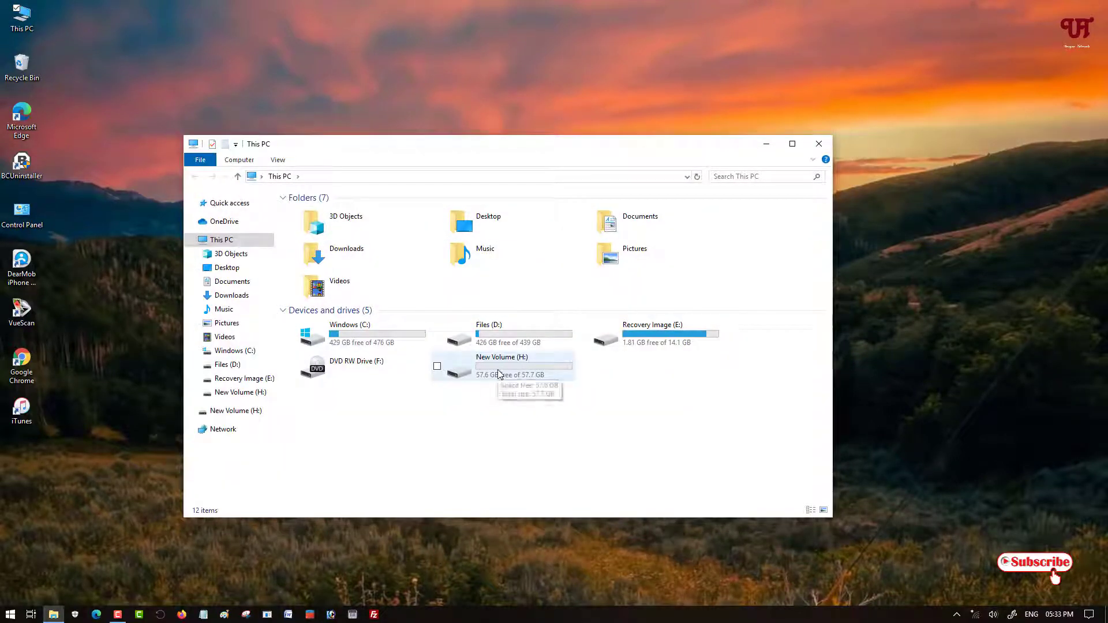
double_click(502, 369)
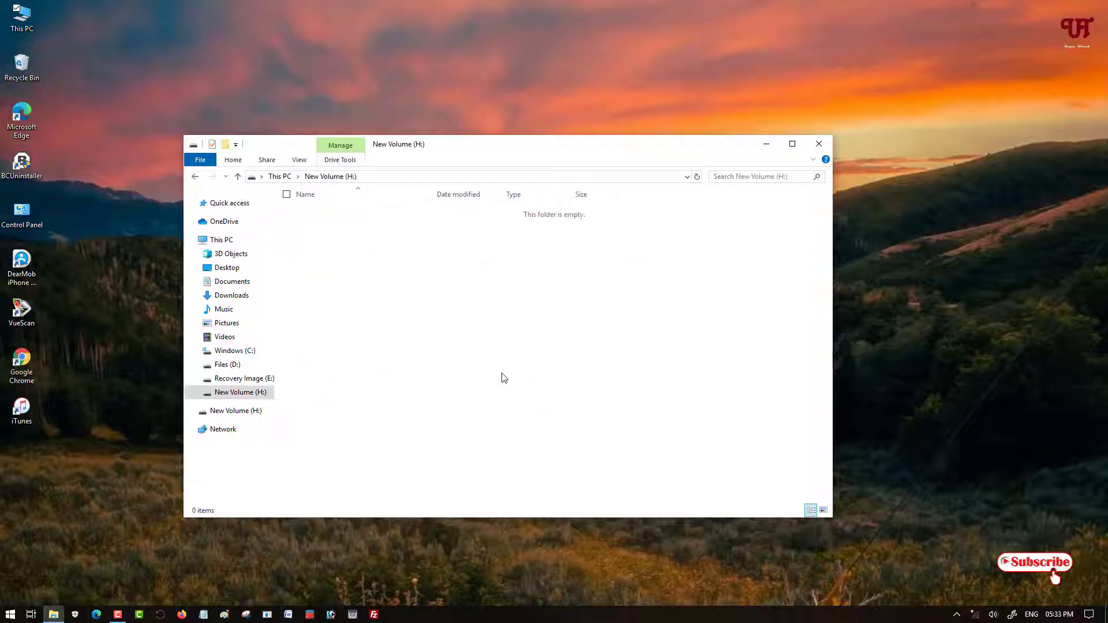
click(195, 178)
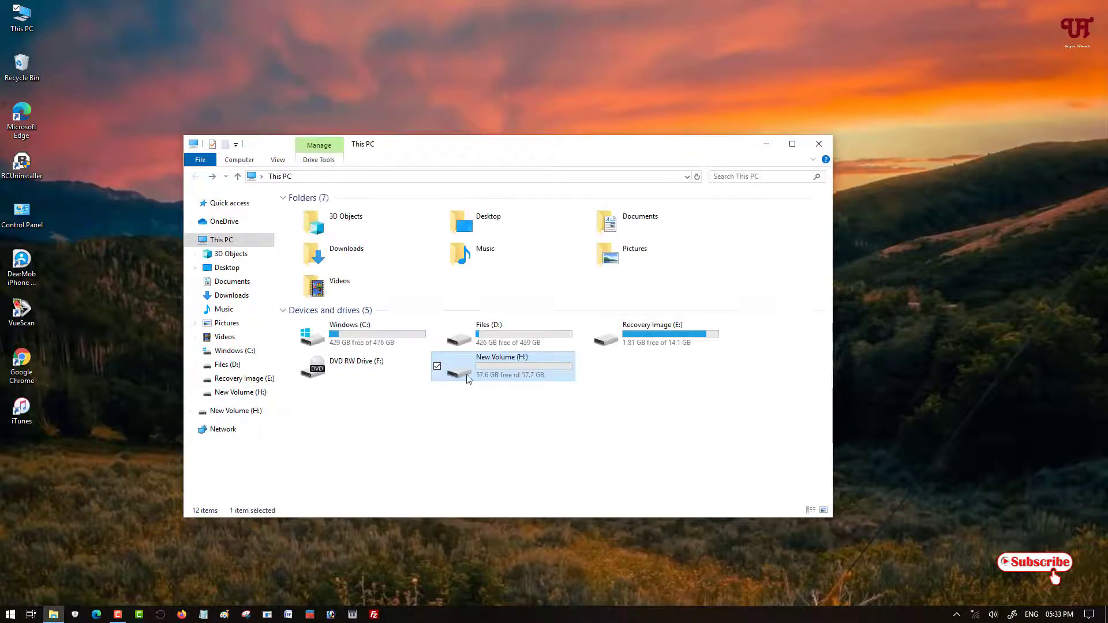
double_click(515, 374)
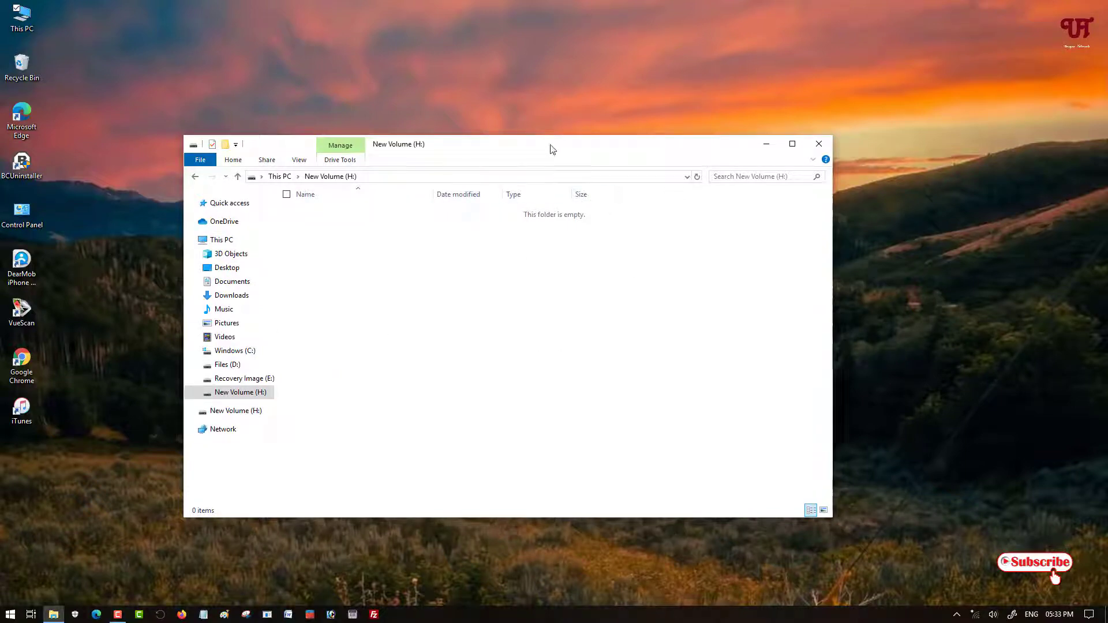
drag(552, 149, 577, 124)
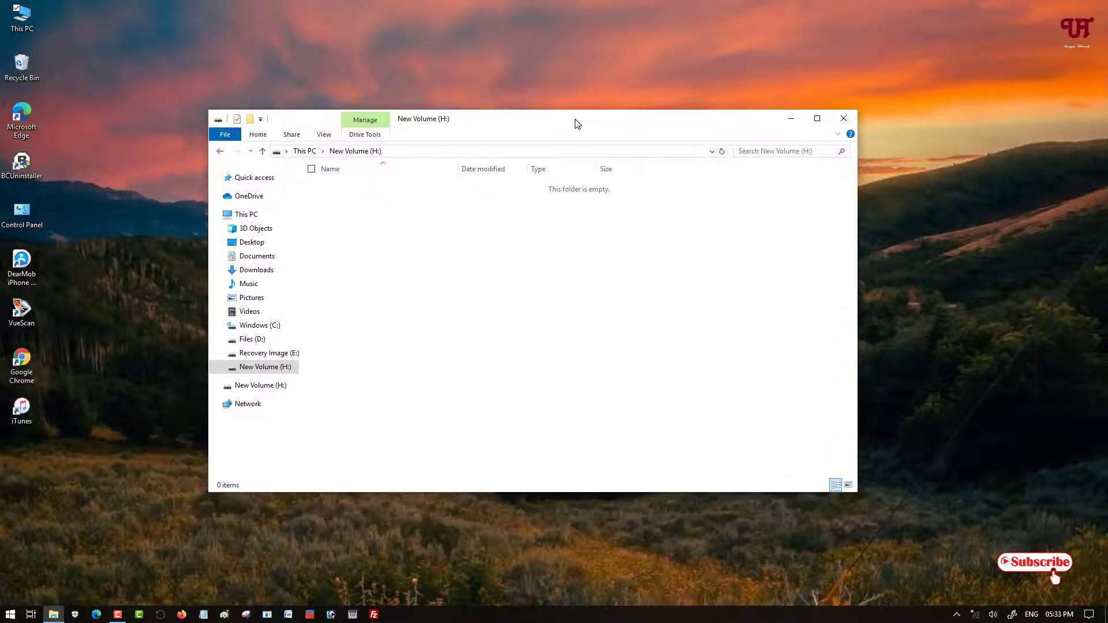
click(216, 151)
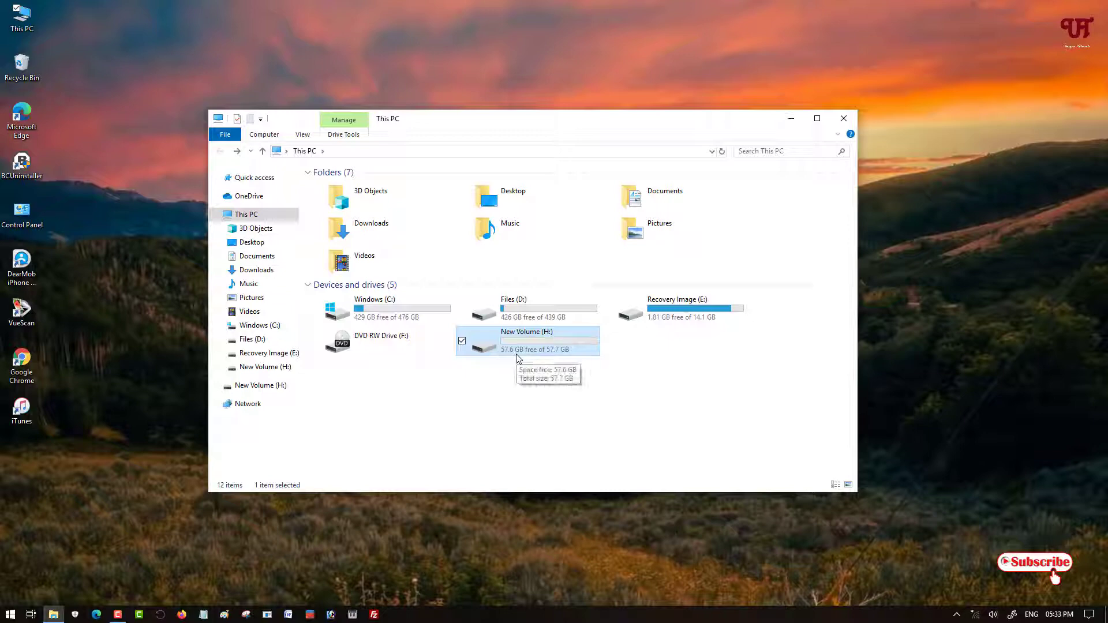
double_click(518, 359)
click(220, 152)
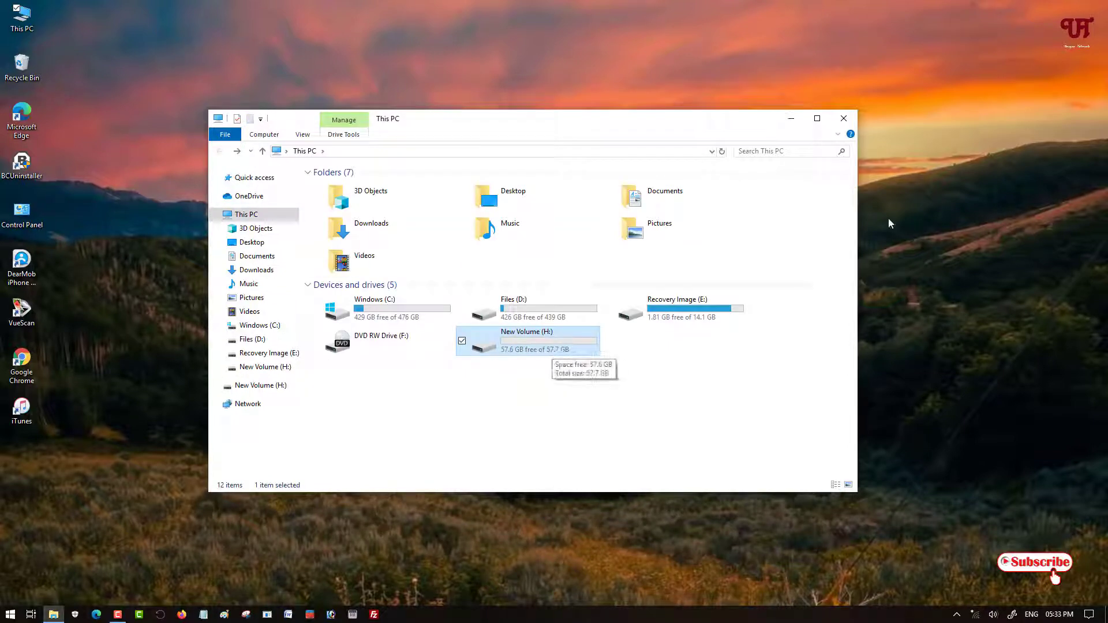
click(843, 118)
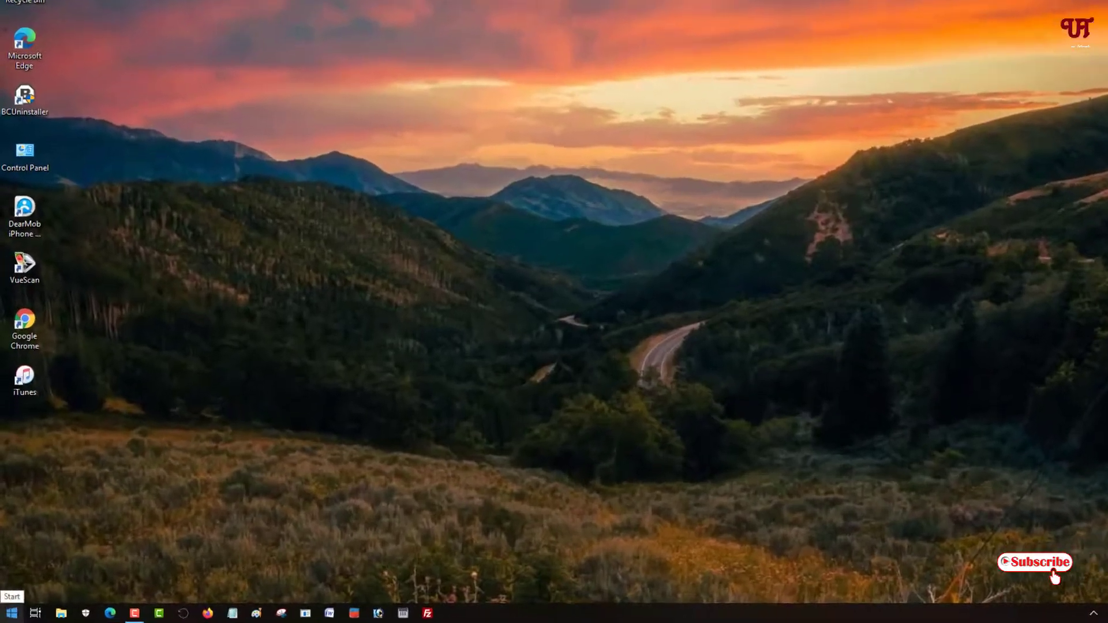
Open Disk Management in Computer Management and maximize the window.
click(11, 614)
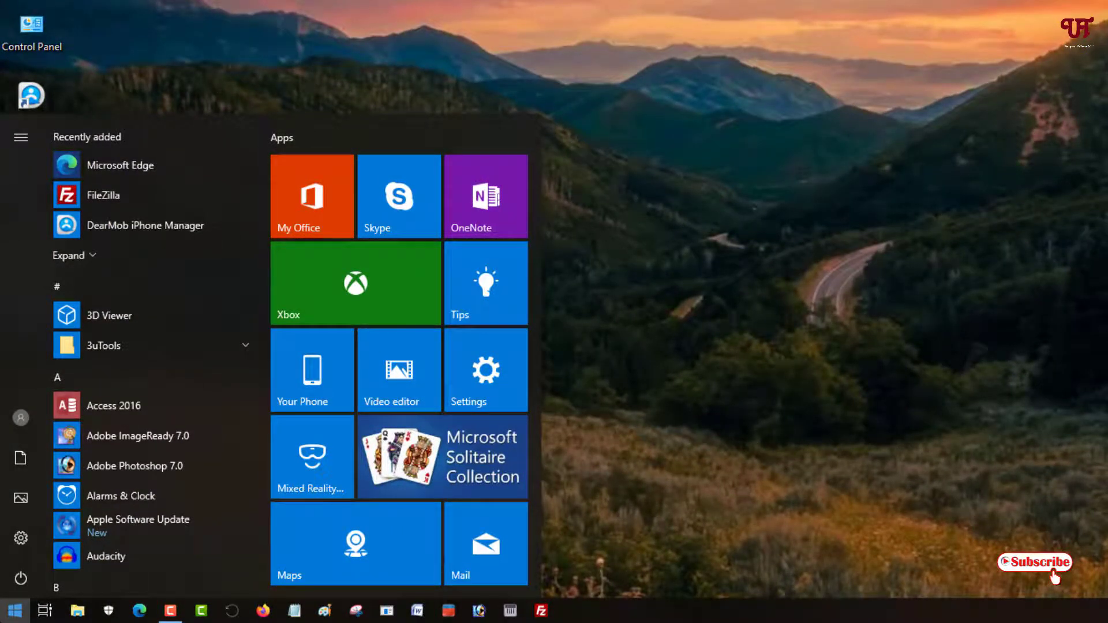
text(computer)
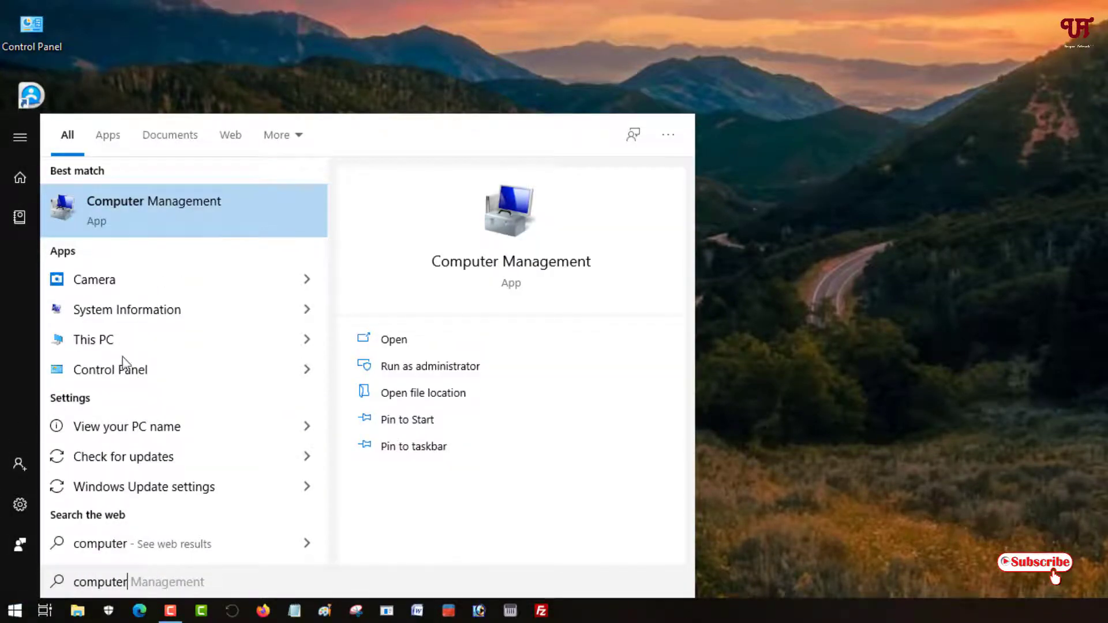
click(140, 220)
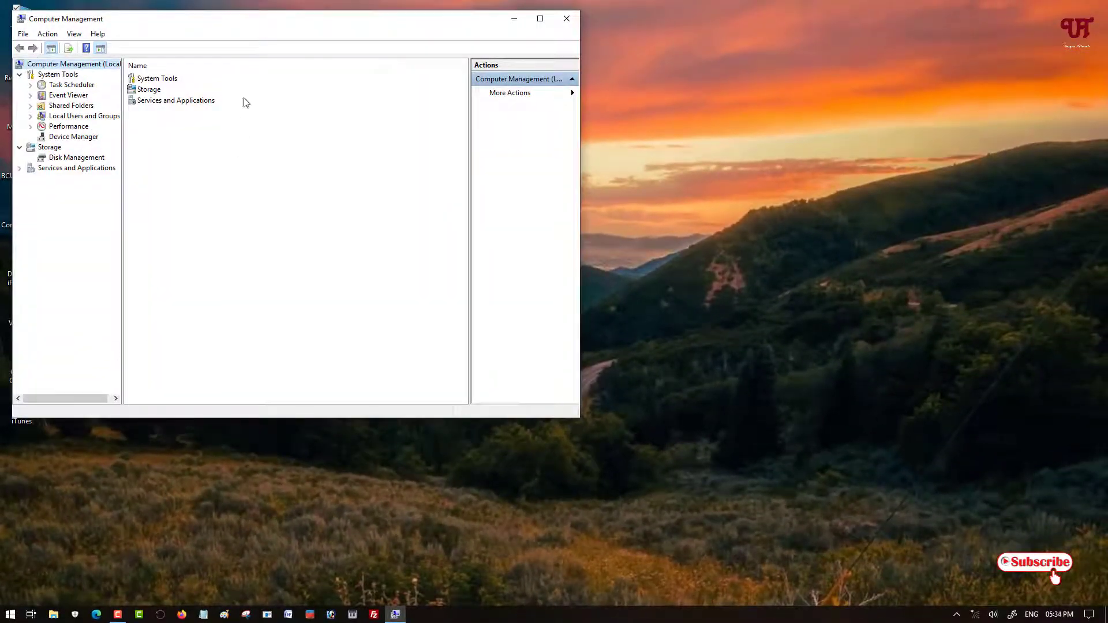
drag(255, 29, 459, 97)
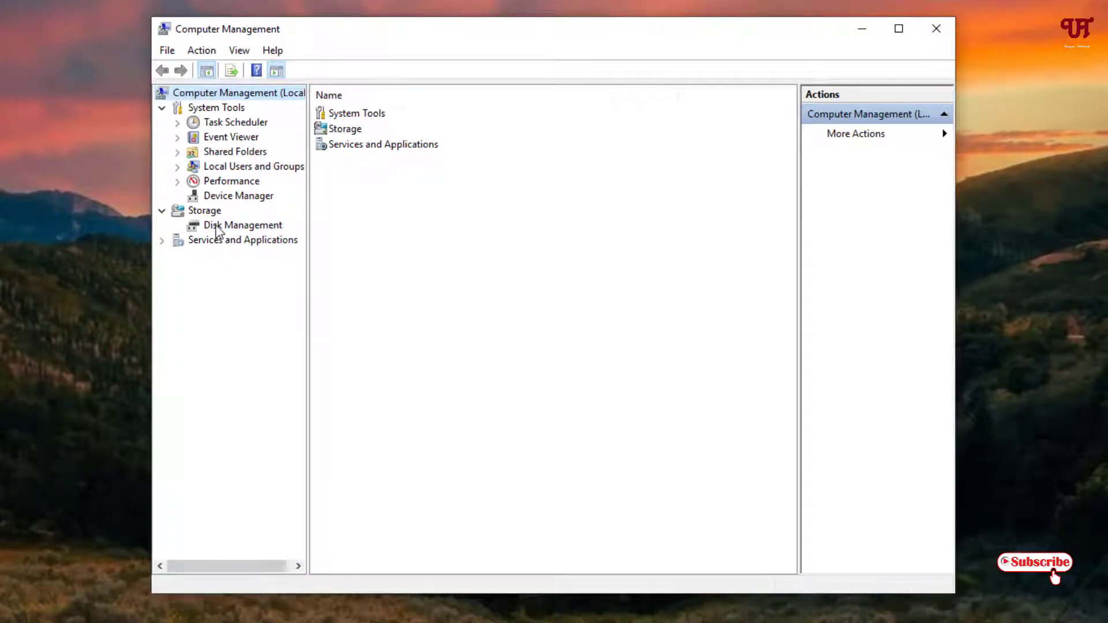
click(218, 231)
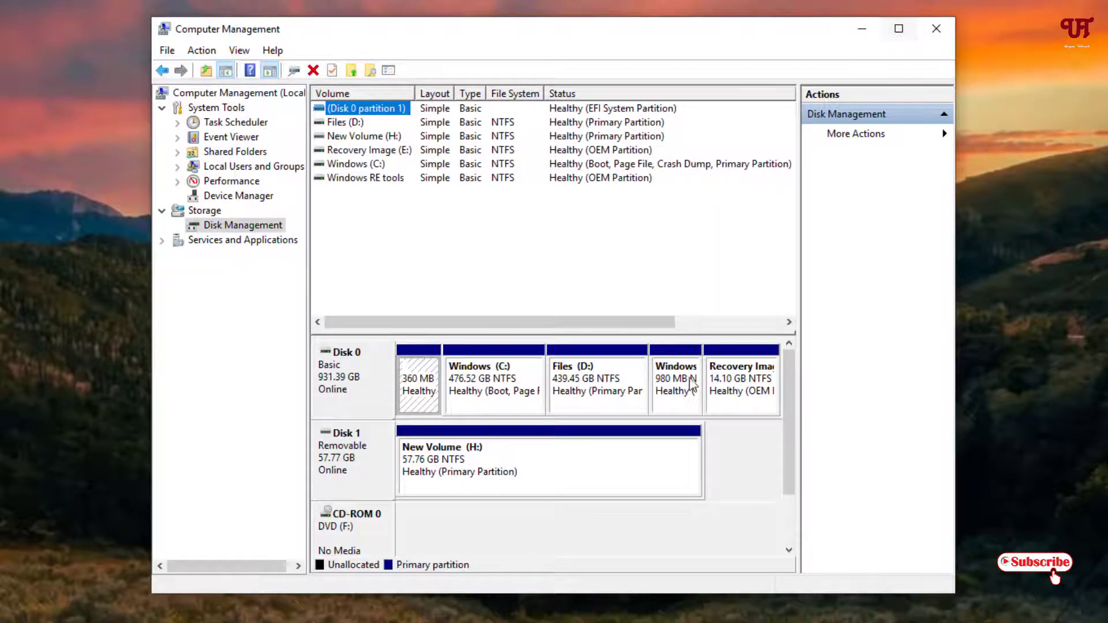
click(898, 28)
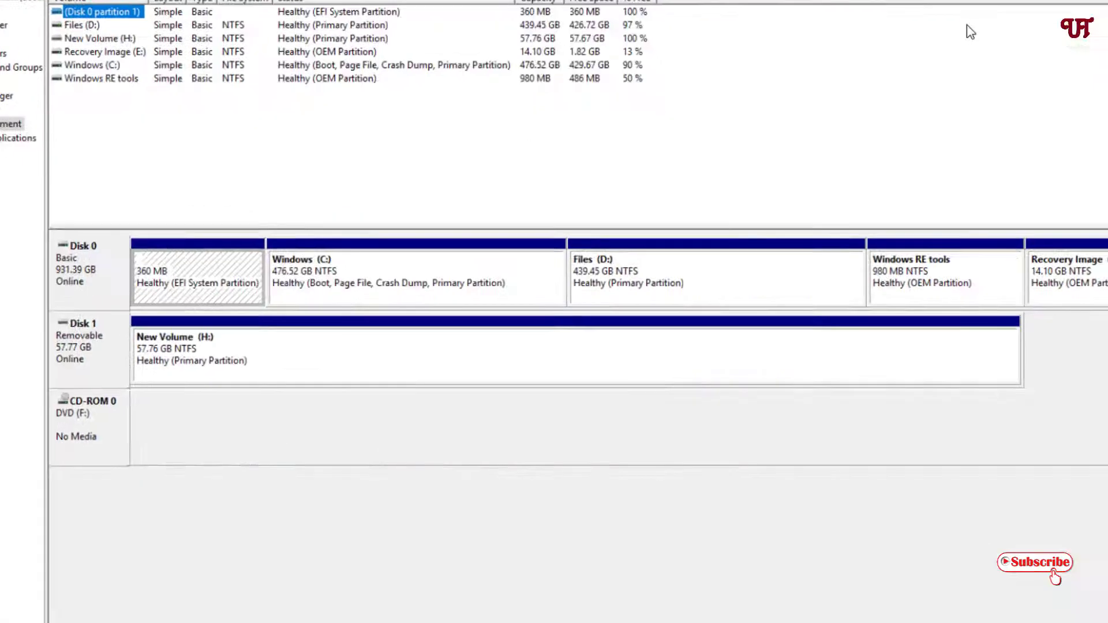
Delete the New Volume (H:) partition on removable Disk 1, accepting the loss of its data.
right_click(152, 351)
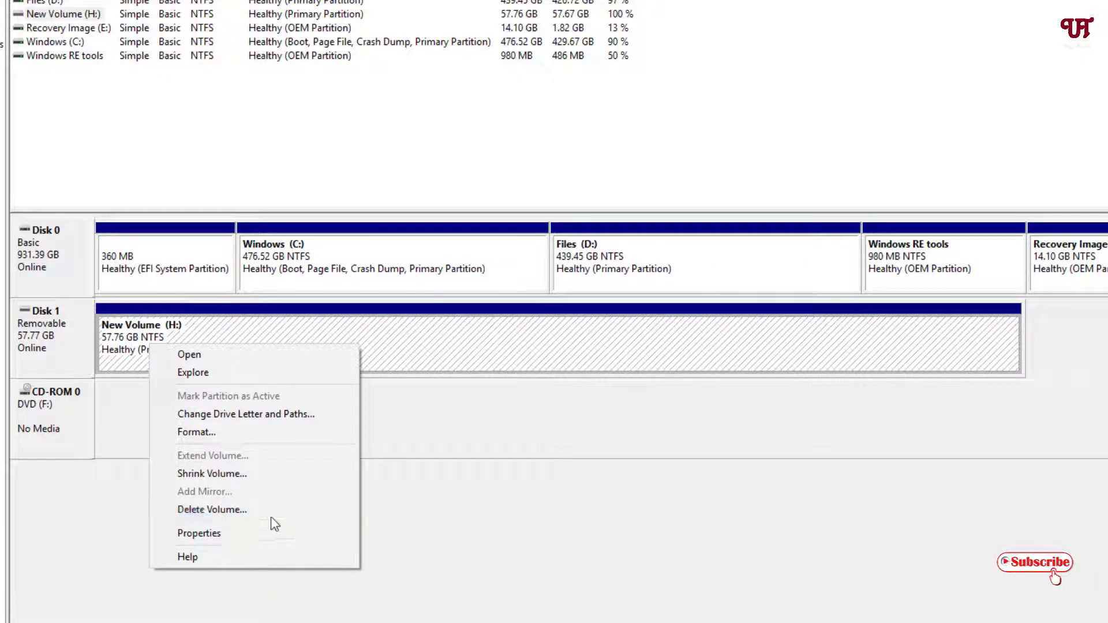
click(245, 509)
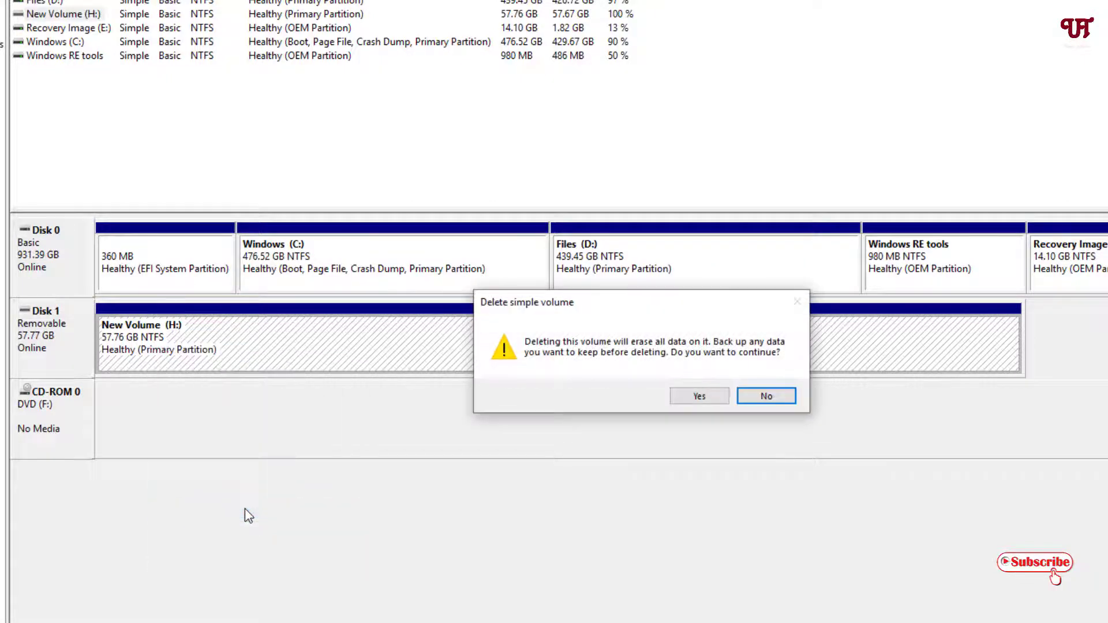
click(699, 403)
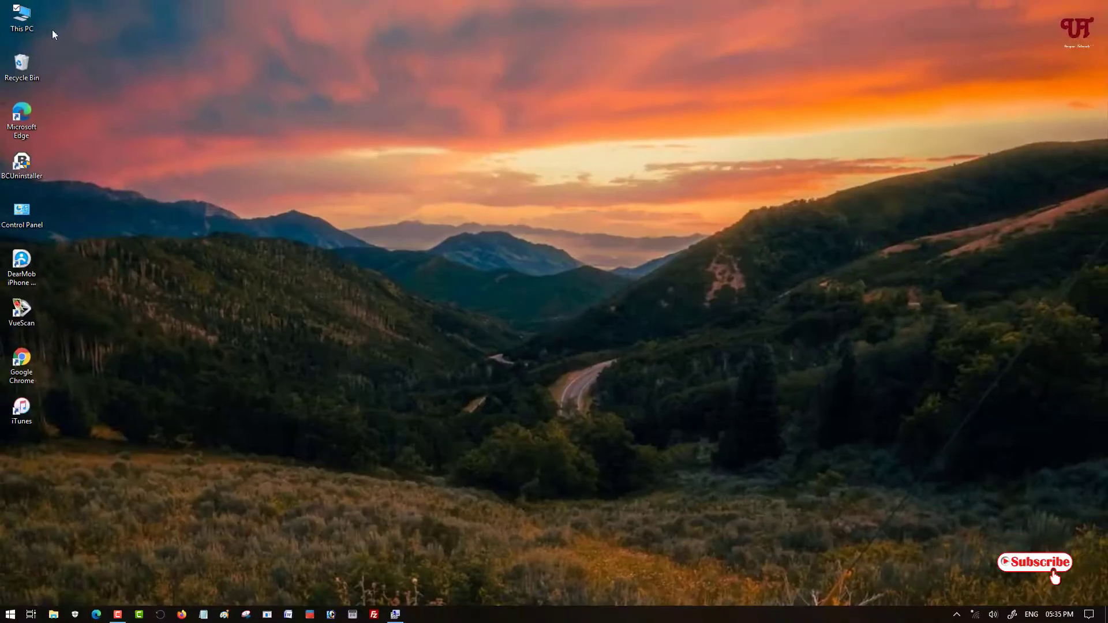
Try to open the New Volume (H:) drive from This PC, dismiss the dialog and close the window.
double_click(23, 30)
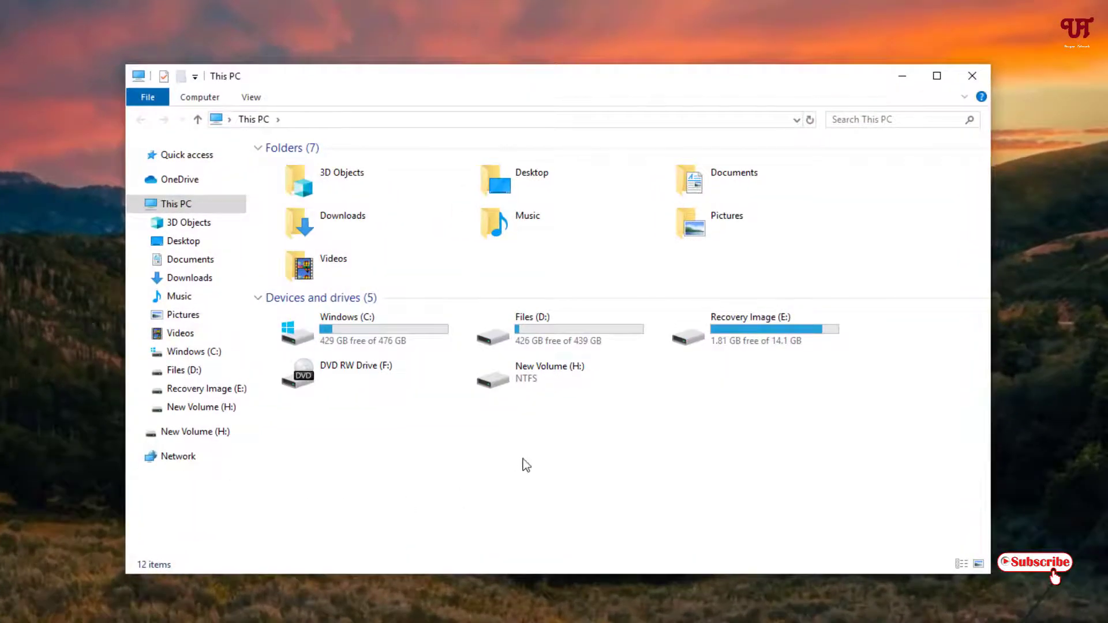
double_click(537, 376)
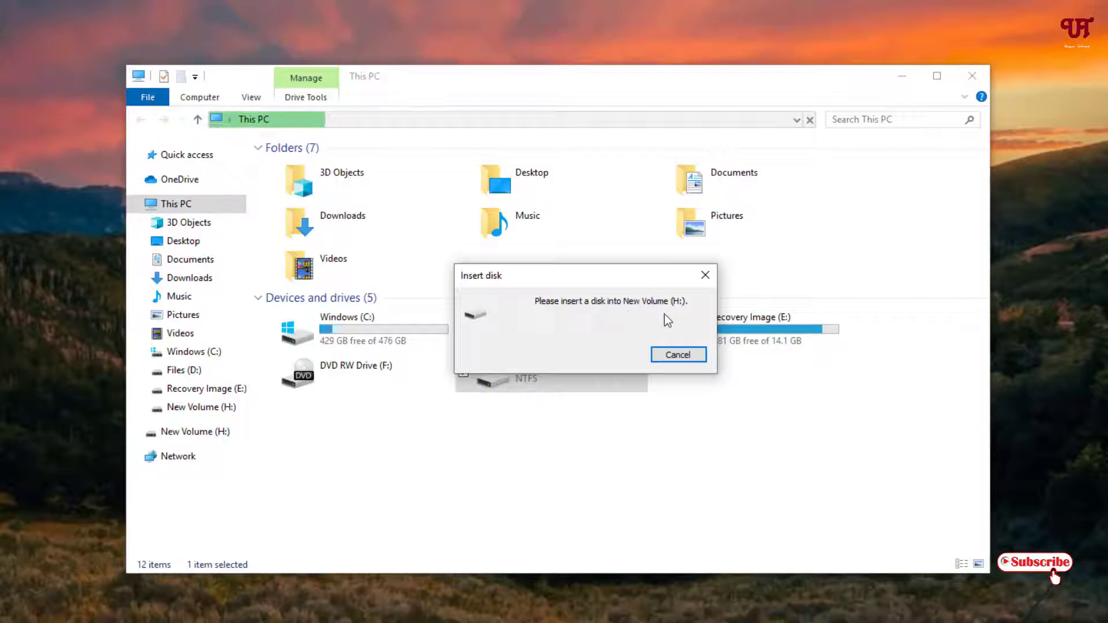
click(684, 354)
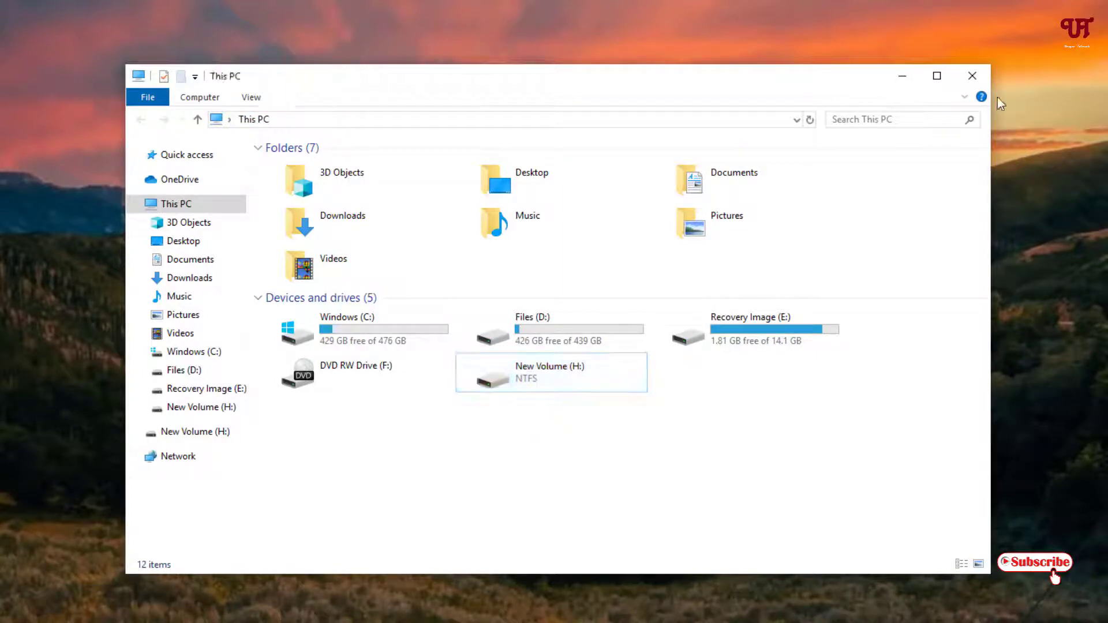
click(972, 76)
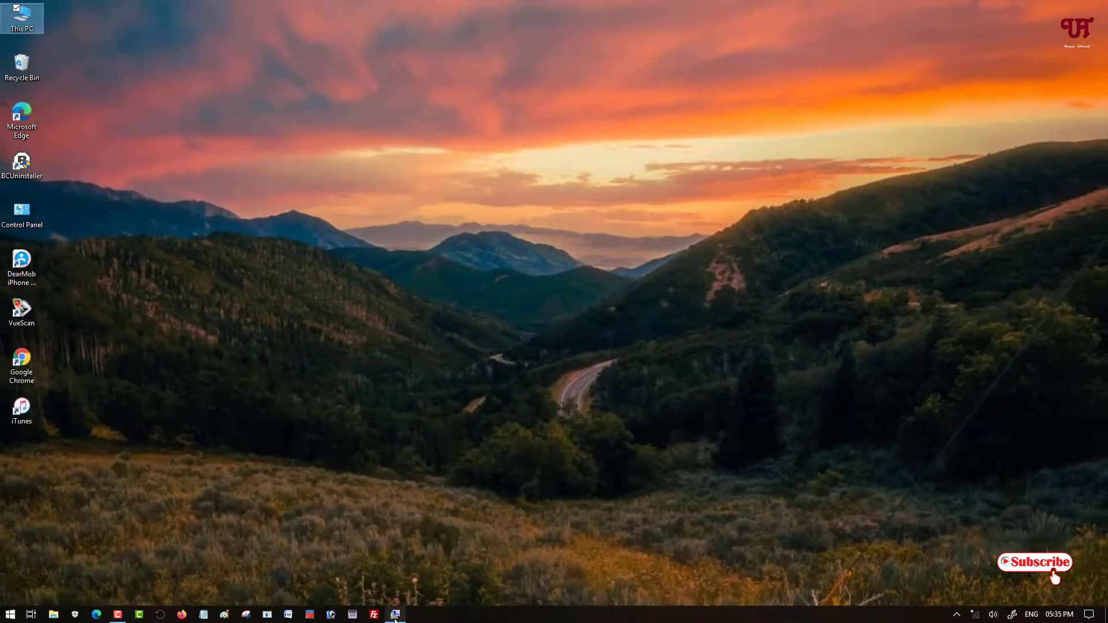
Create a 59151 MB simple volume on Disk 1's unallocated space with drive letter G, quick-formatted as NTFS and labelled New Volume.
click(394, 620)
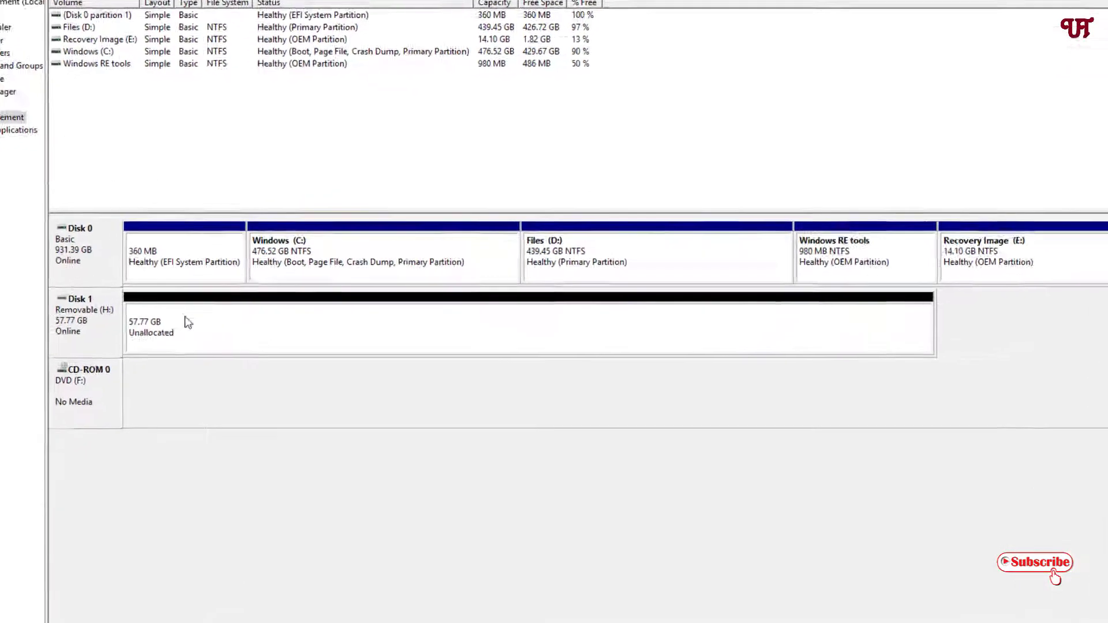
right_click(158, 331)
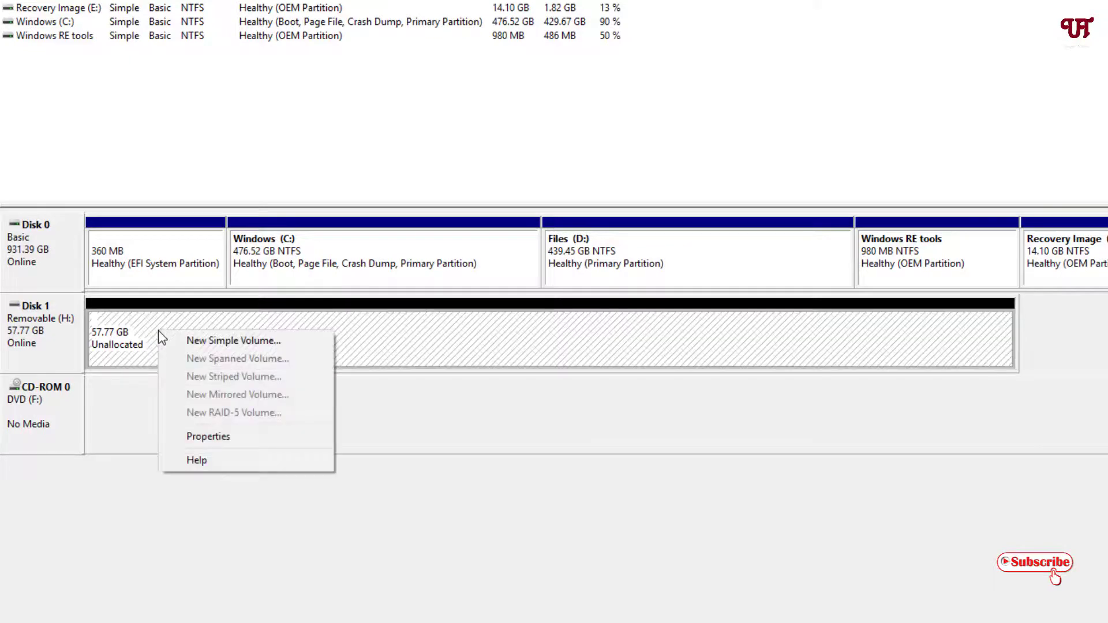
click(206, 345)
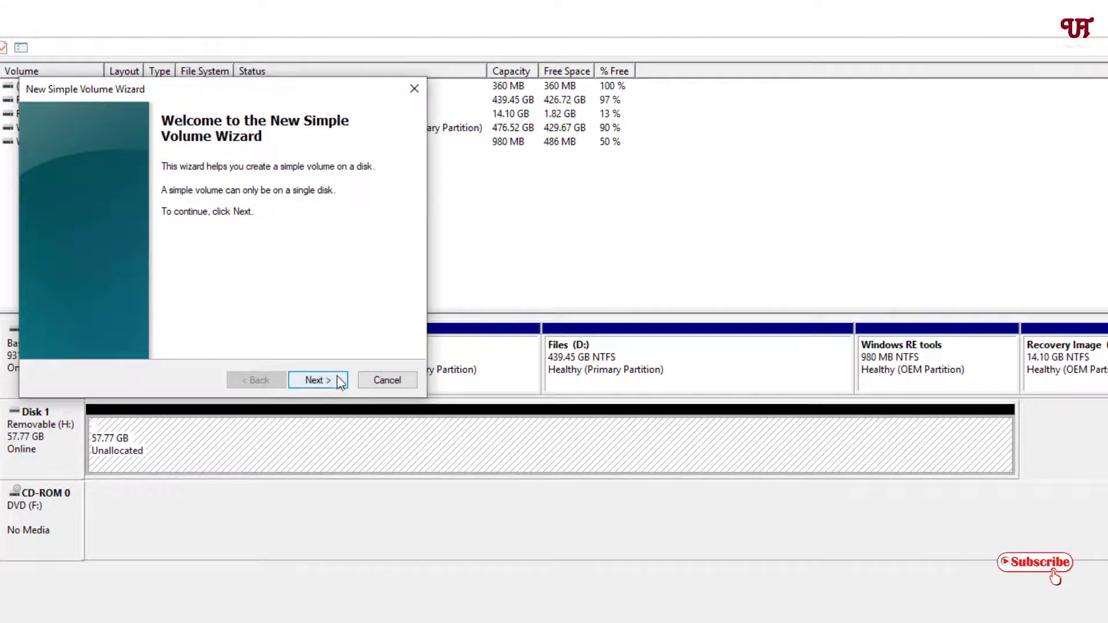
click(315, 380)
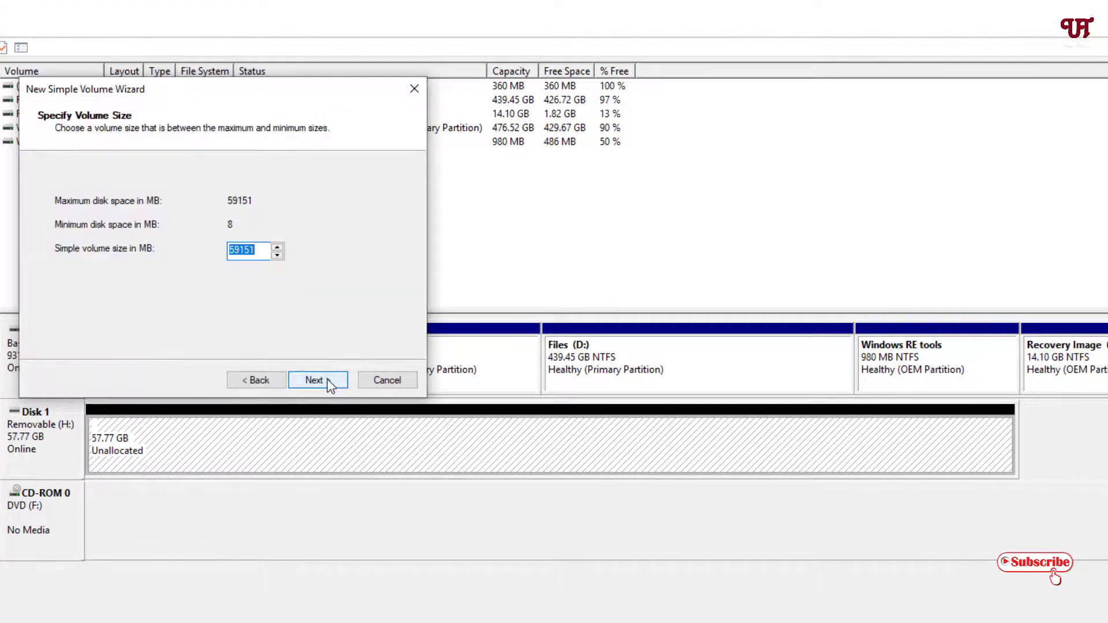
click(315, 380)
click(315, 380)
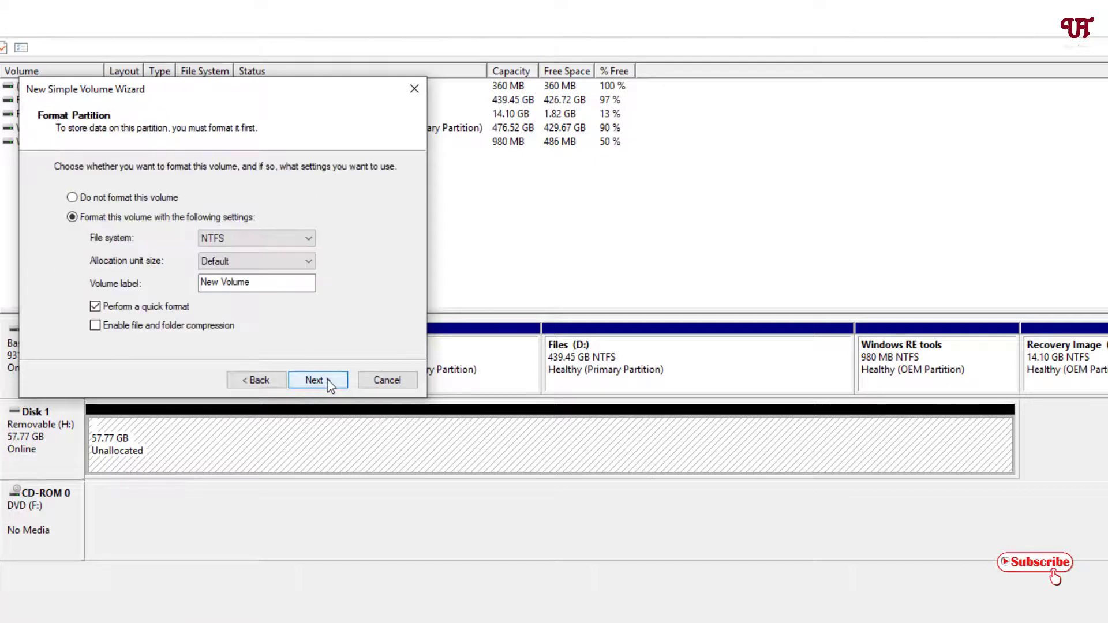
click(327, 383)
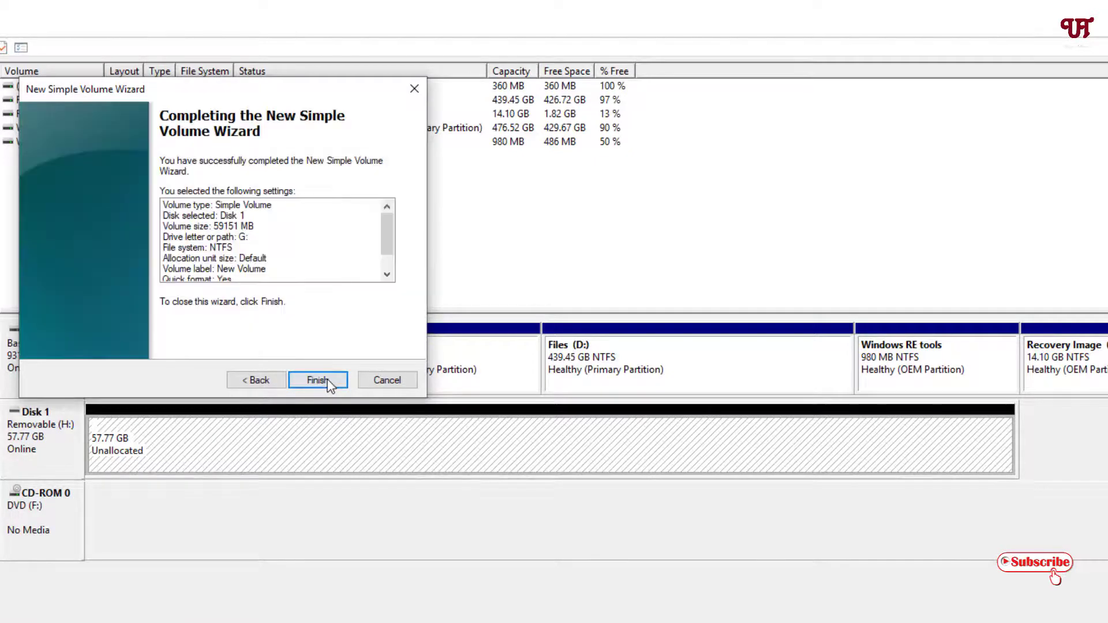
click(318, 380)
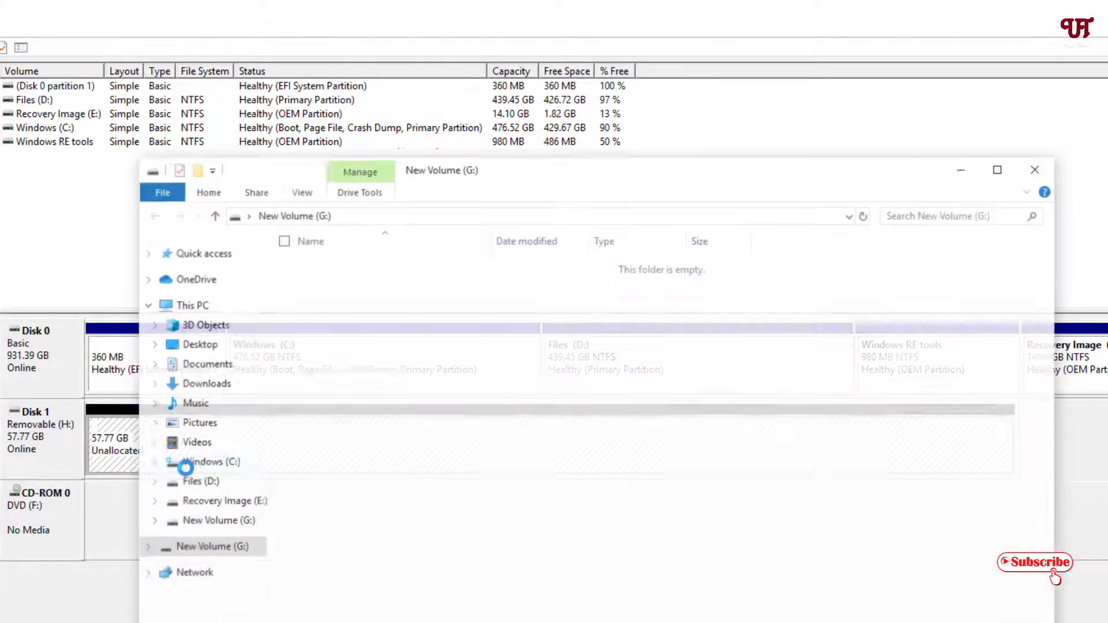
click(1038, 170)
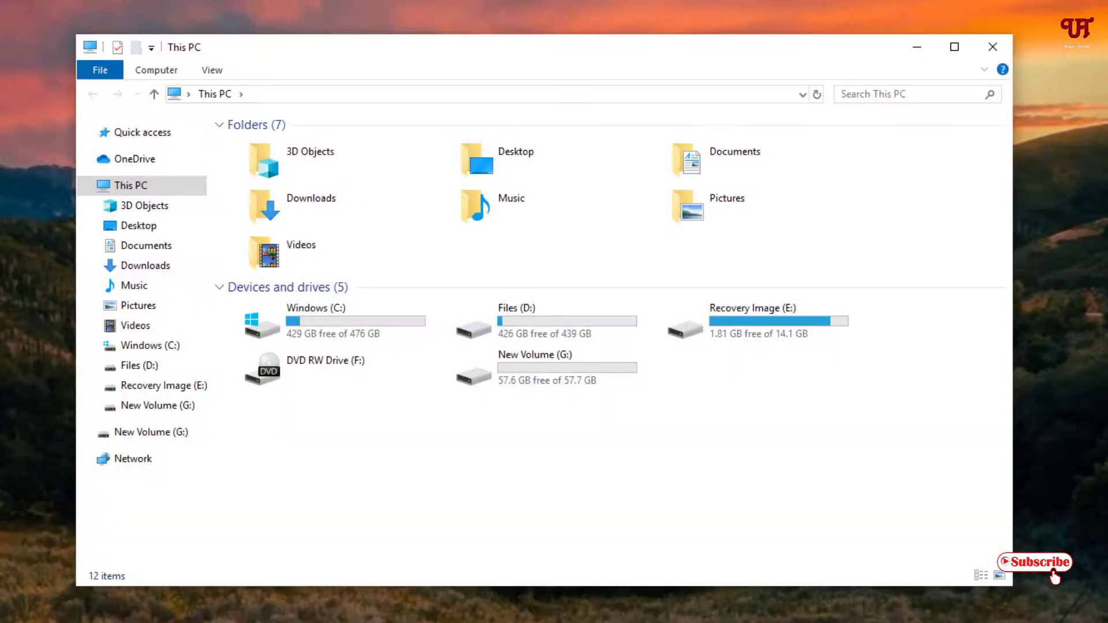
Check the contents of the New Volume (G:) drive, return to This PC and close the window.
double_click(556, 386)
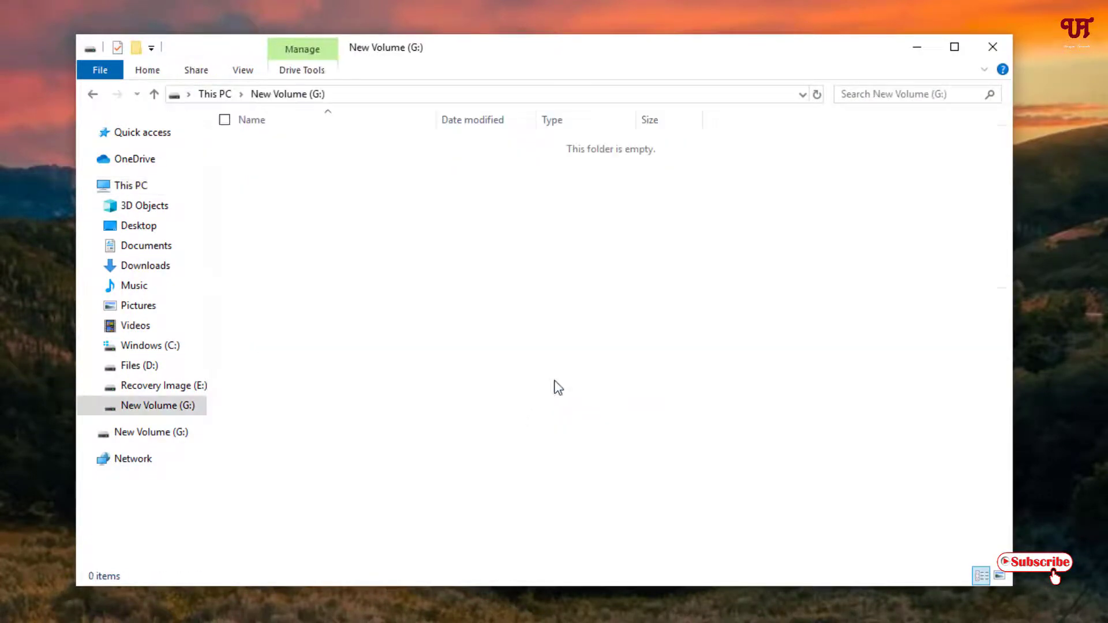
click(94, 98)
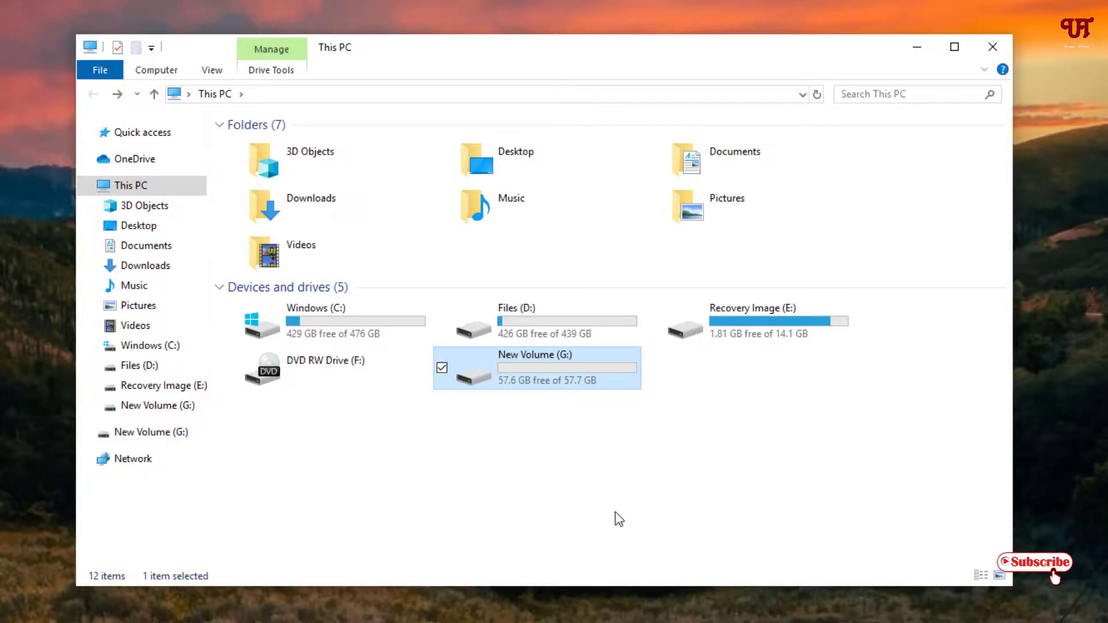
click(1002, 53)
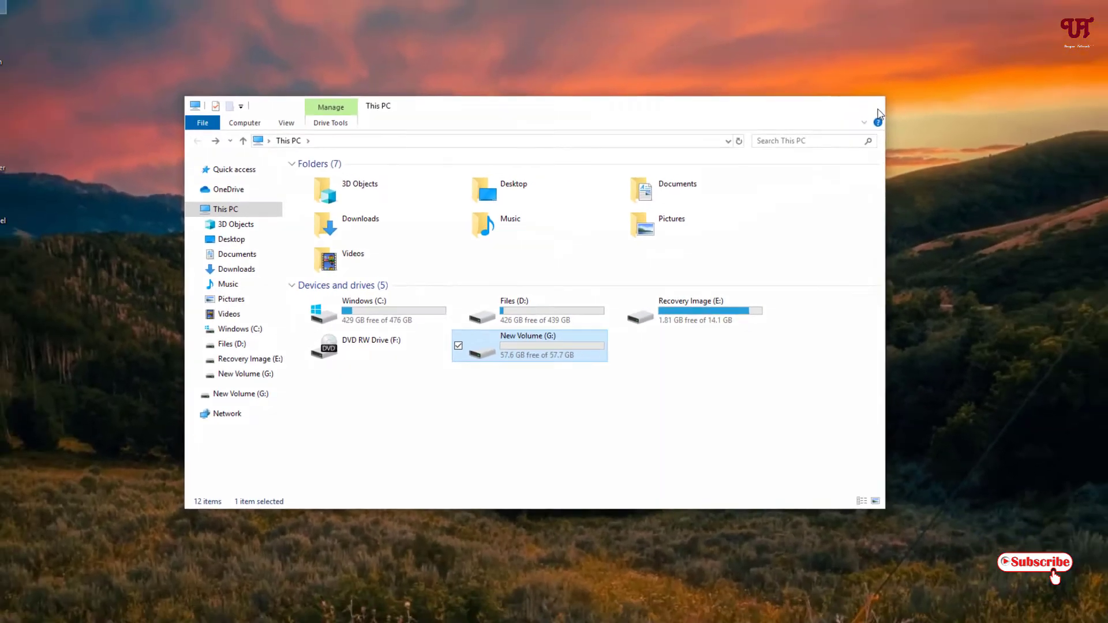